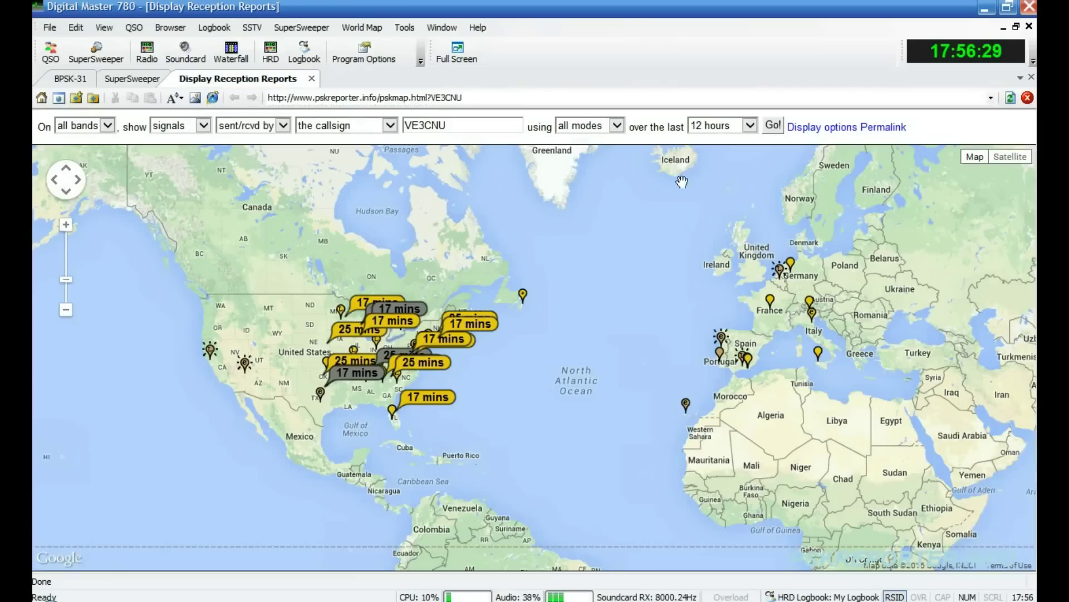
- Refresh the reception reports map and review the SuperSweeper history of recently heard 15m stations
click(774, 125)
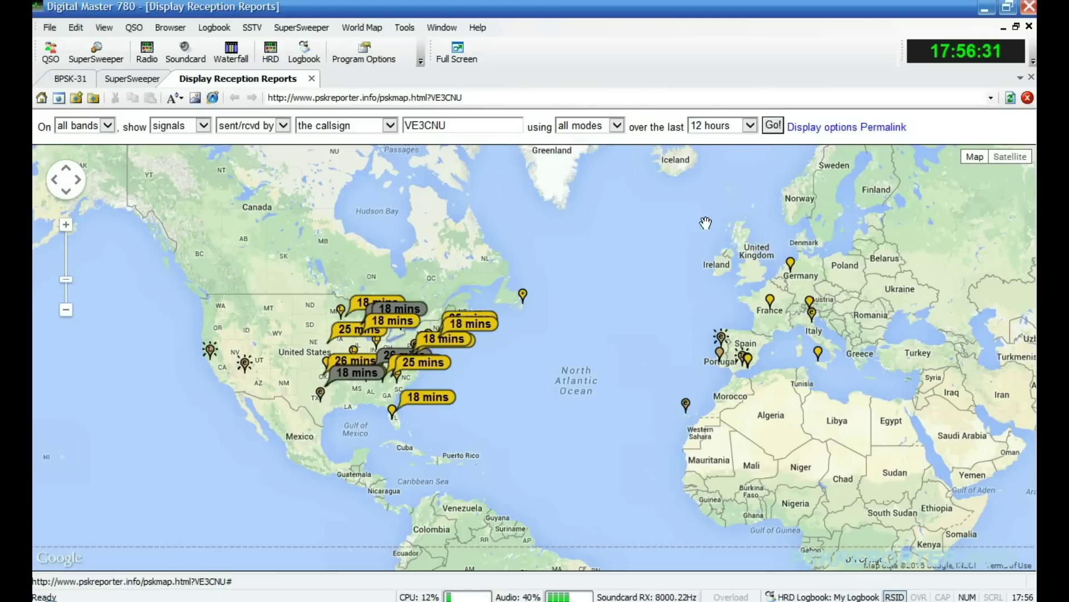
click(131, 79)
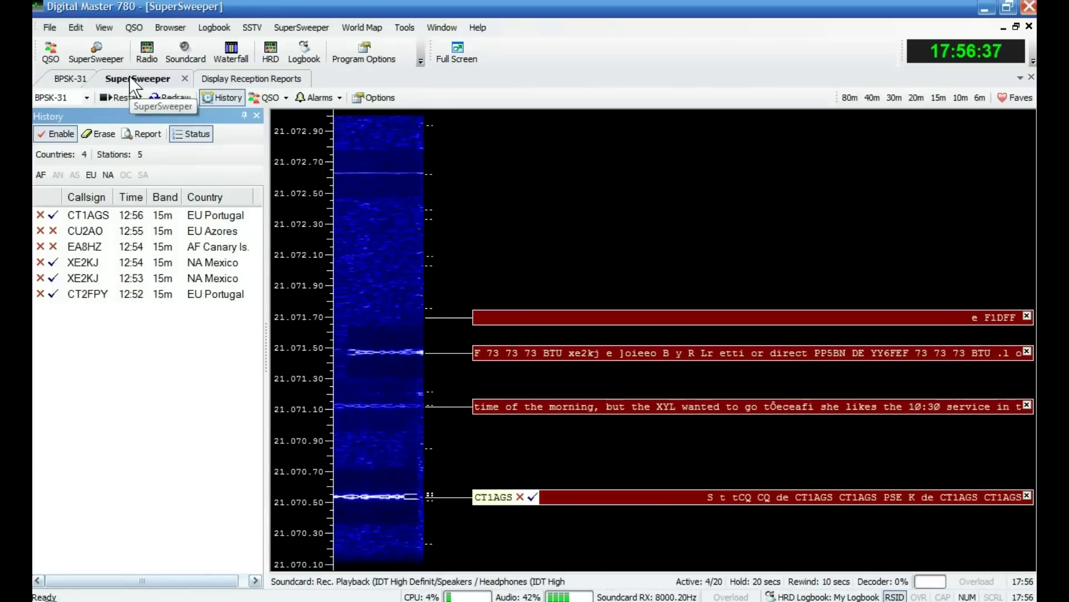
click(69, 79)
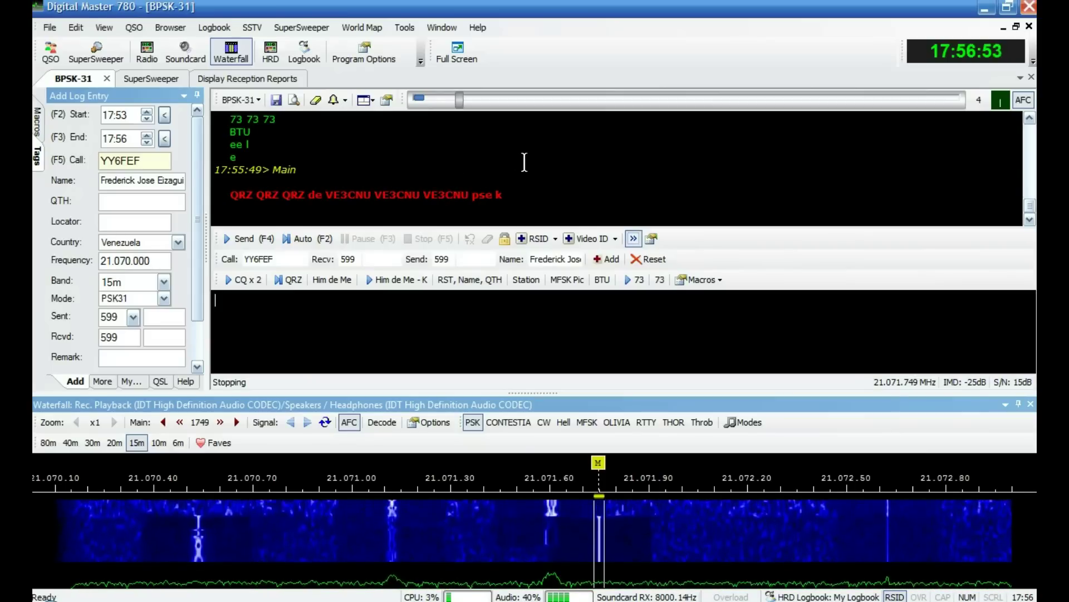
- Tune the BPSK-31 decoder through waterfall signals onto CT1AGS near 21.0705 MHz
click(553, 533)
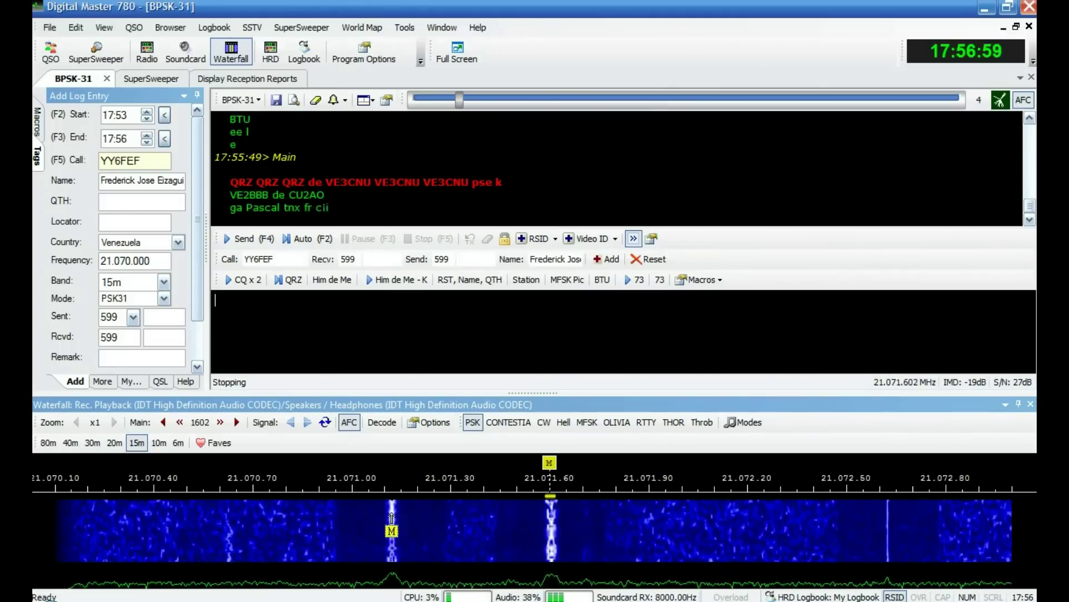
click(434, 518)
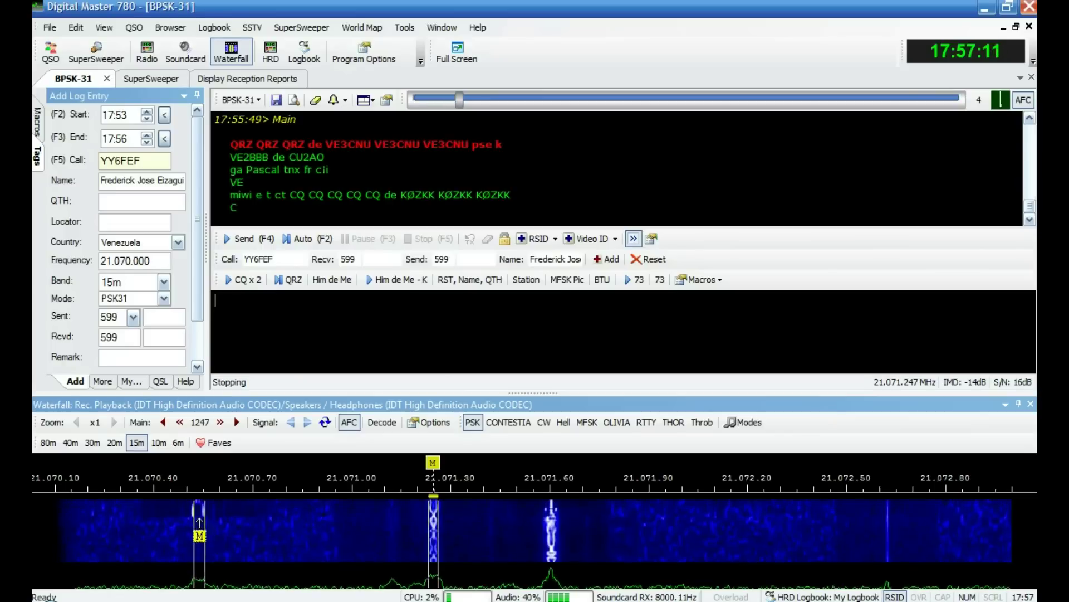
click(193, 526)
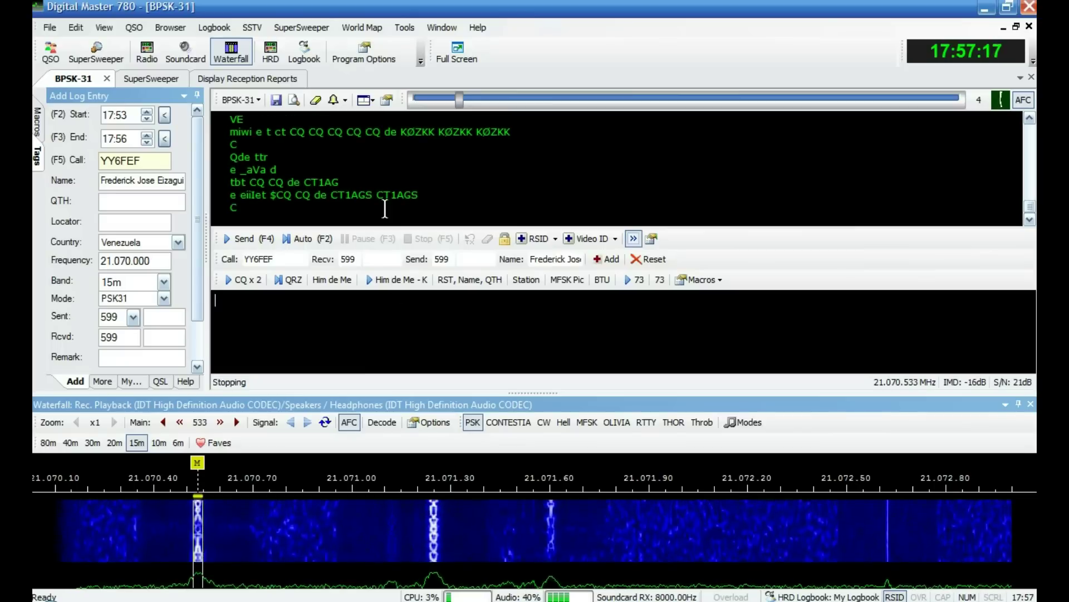
right_click(412, 195)
- Load CT1AGS into the log entry and transmit the Him de Me - K call
click(430, 202)
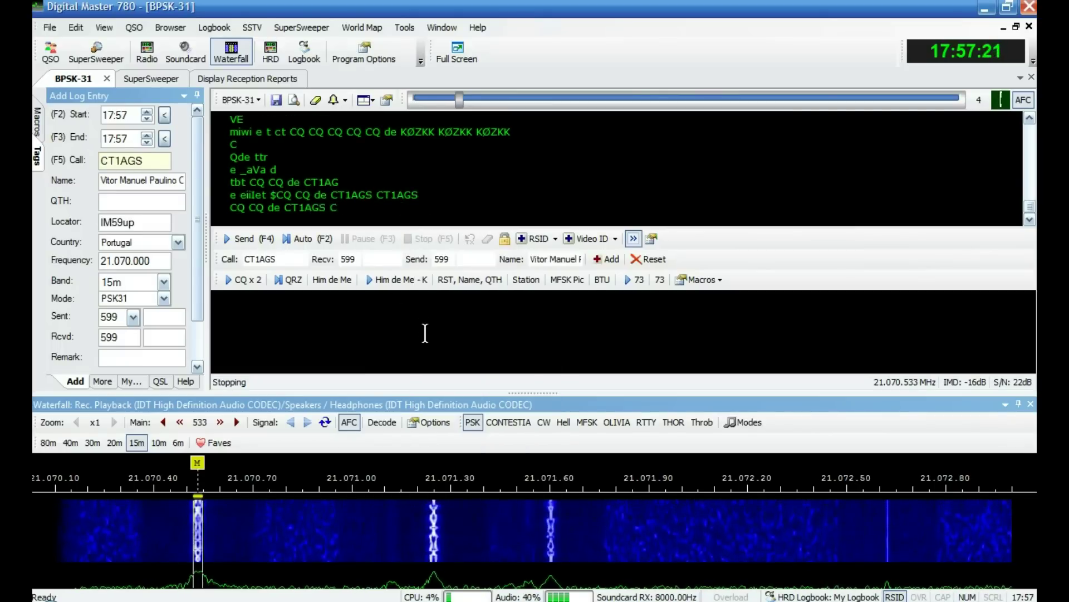
click(391, 280)
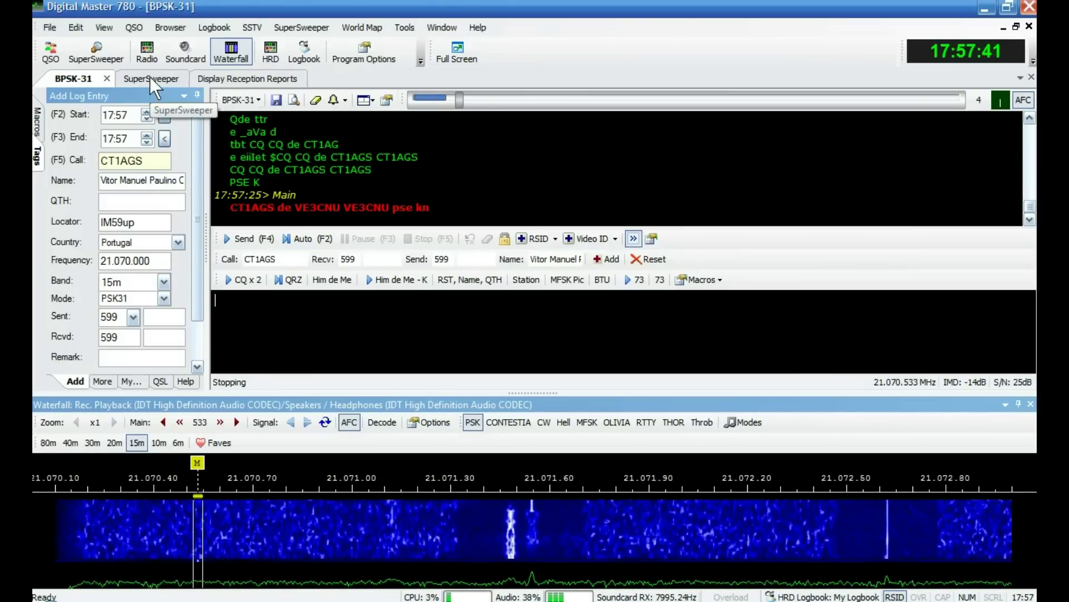
click(326, 355)
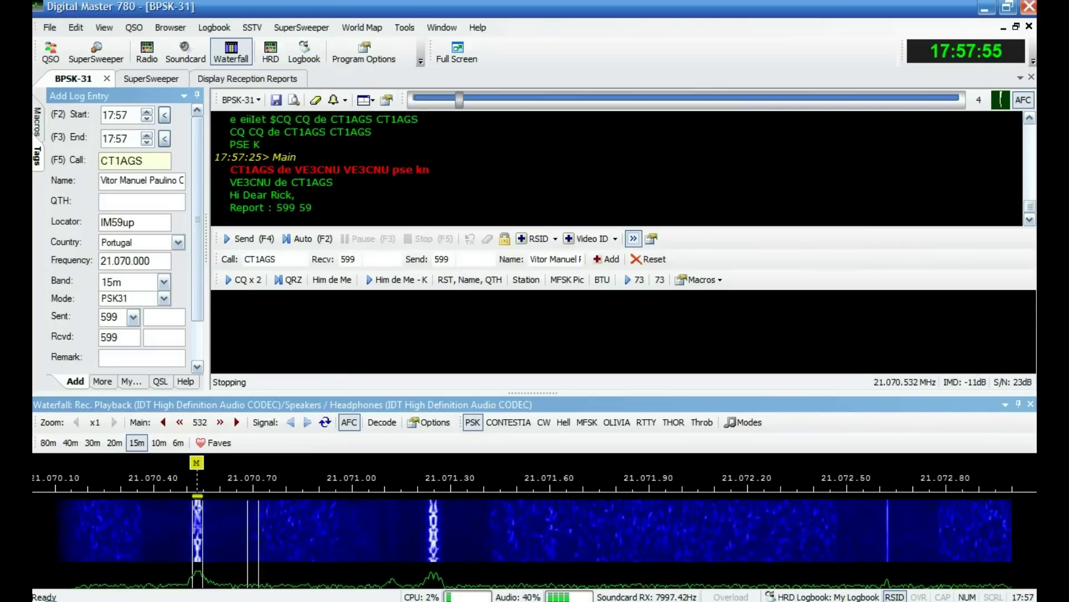
- In PowerSDR, narrow the receive filter around the 21.0705 MHz PSK signal, then return to DM780
key(alt+Tab)
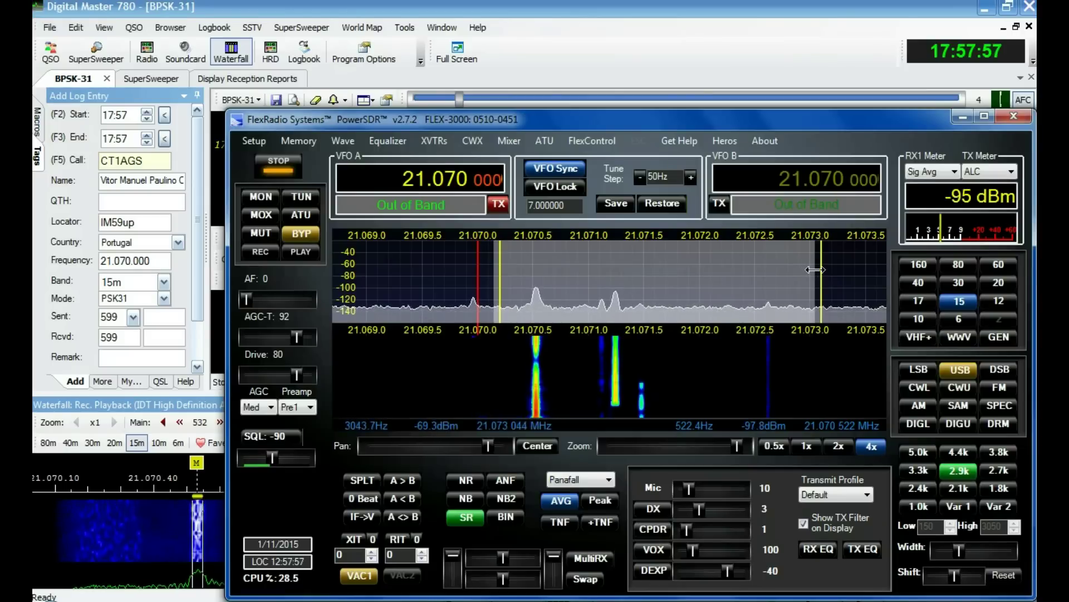
drag(819, 269, 569, 282)
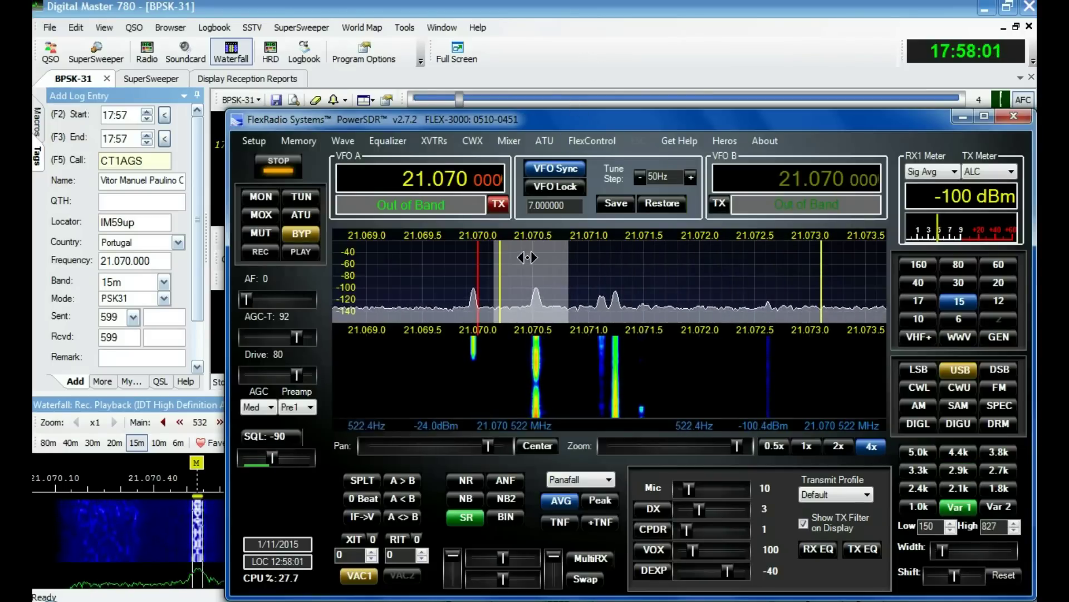
drag(495, 269, 554, 267)
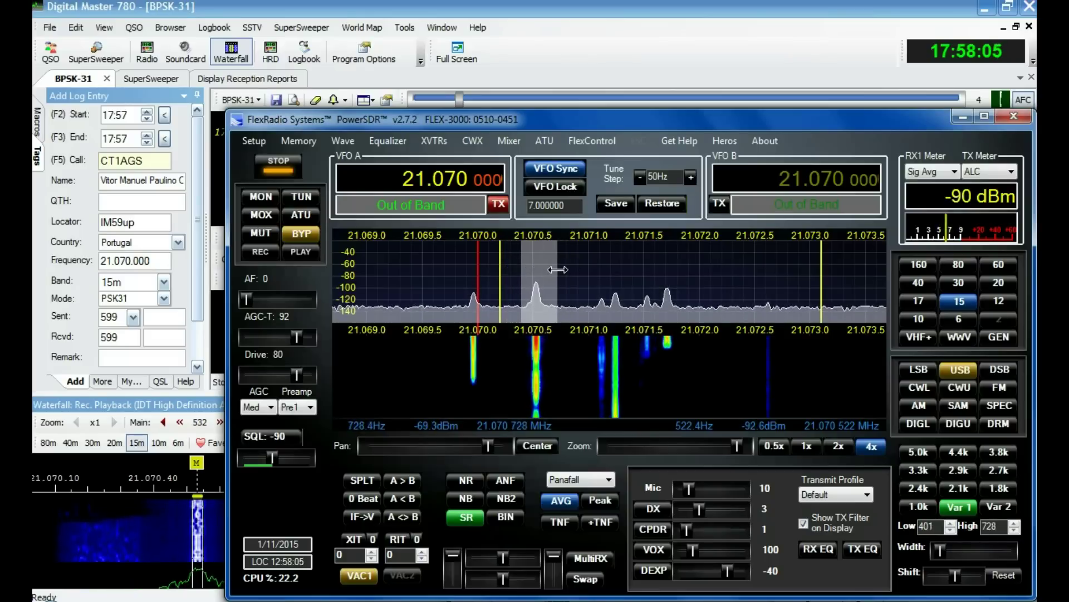
click(562, 44)
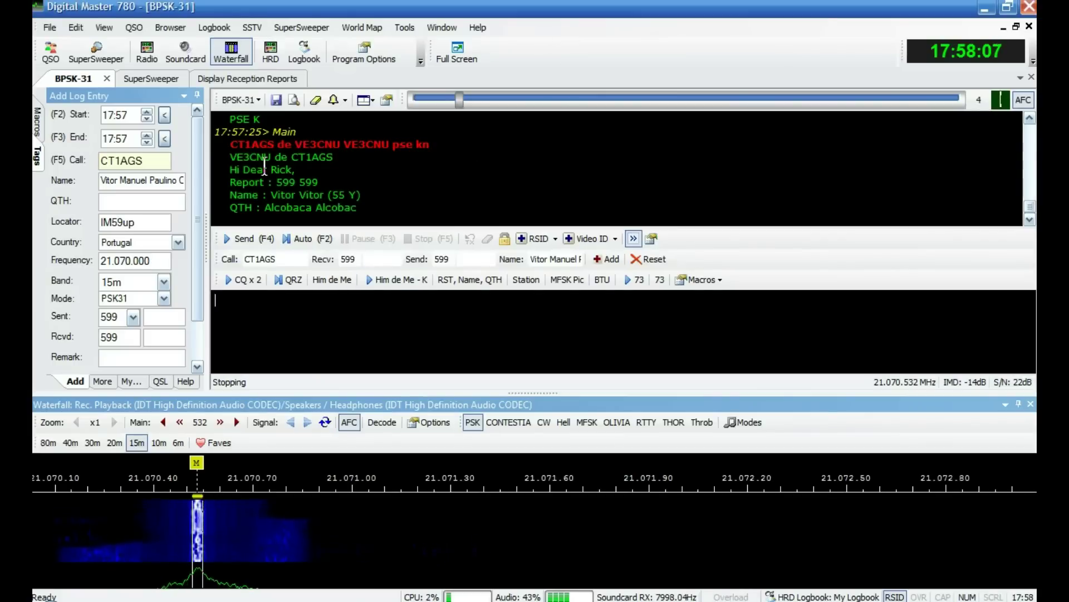
- Send CT1AGS the RST, Name, QTH report with 599 599 and '00% print' added
click(329, 332)
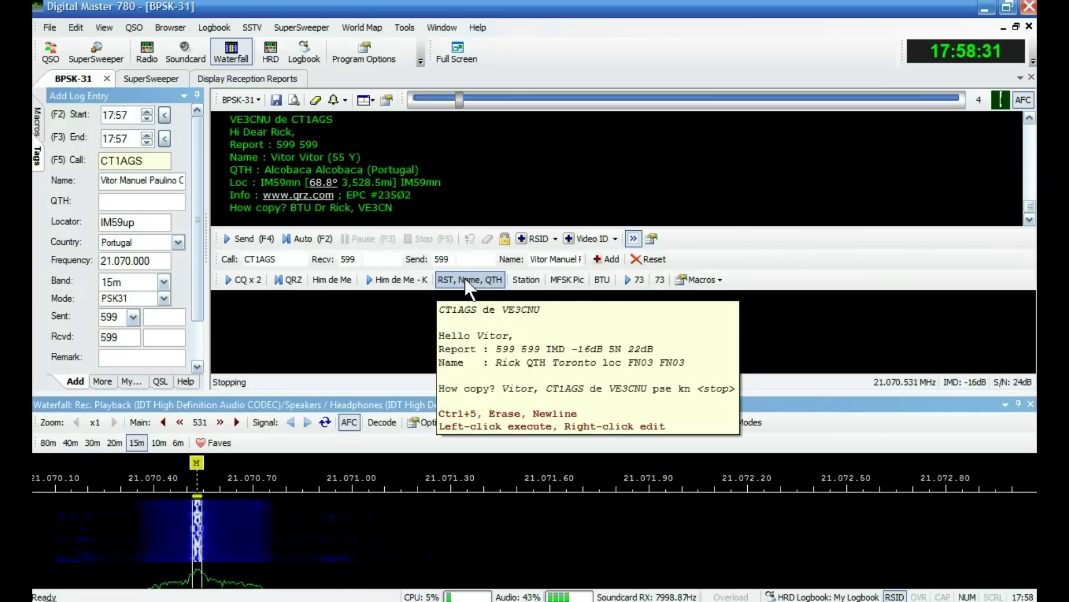
click(465, 281)
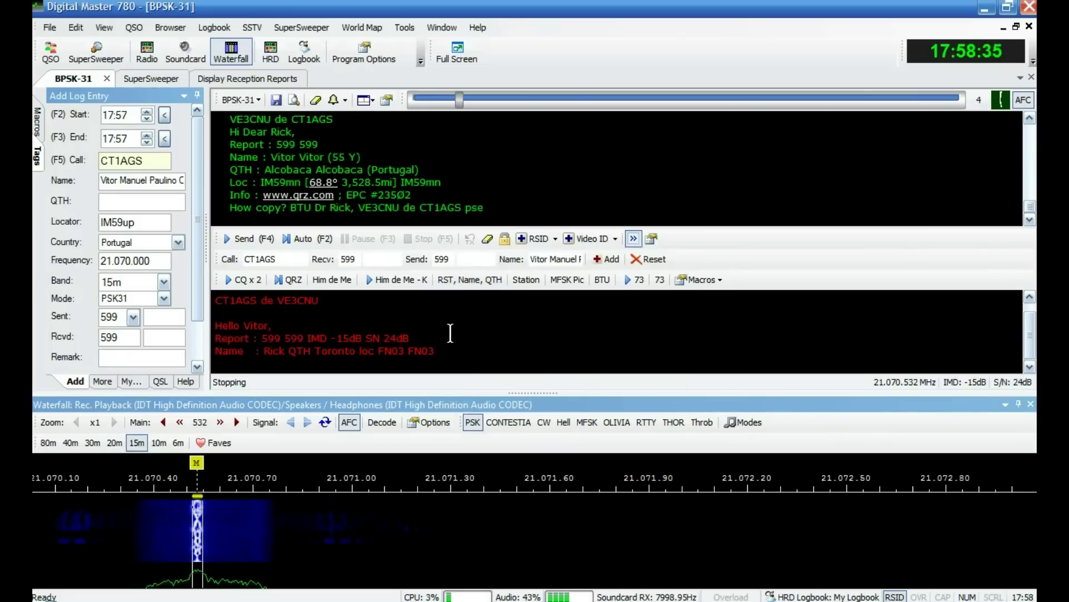
text( 100% p)
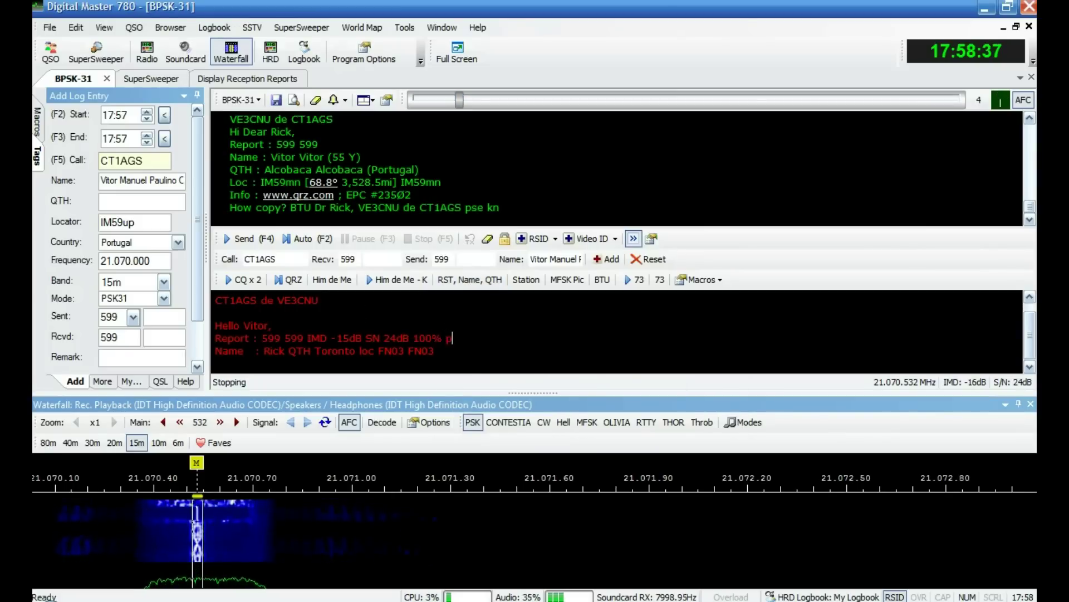
text(rint)
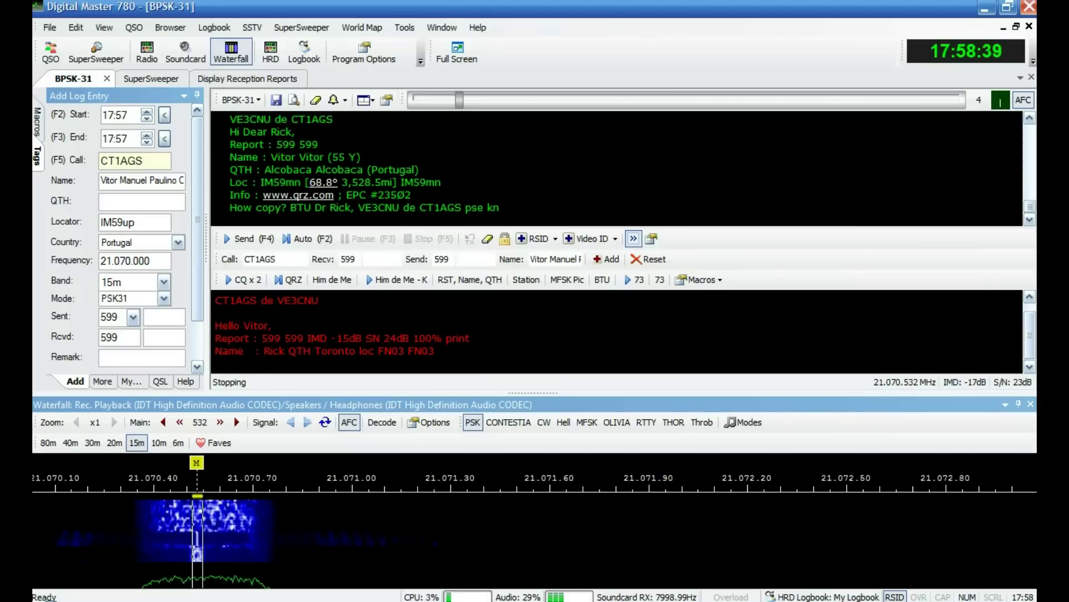
key(F2)
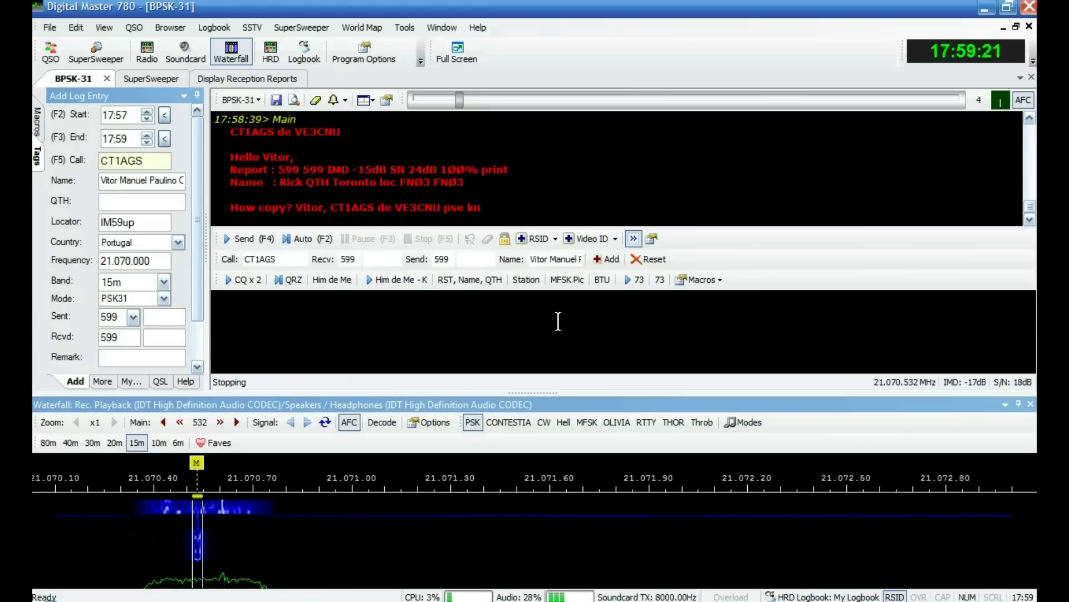
click(559, 321)
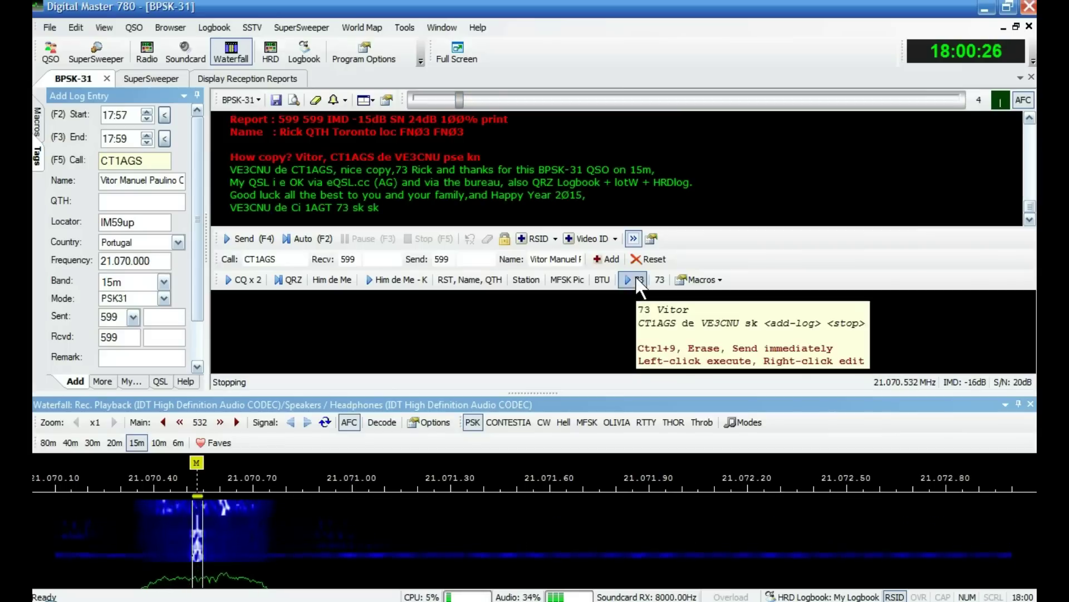
click(638, 281)
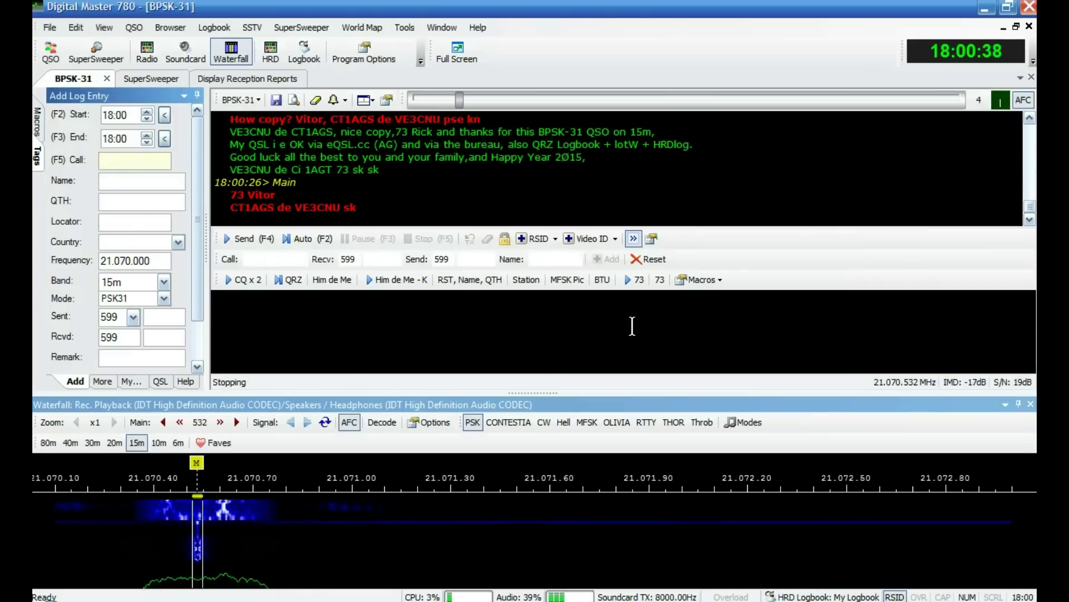
- Complete the CT1AGS log entry via QRZ Fill In and Profile 1, save it, and widen columns
click(456, 474)
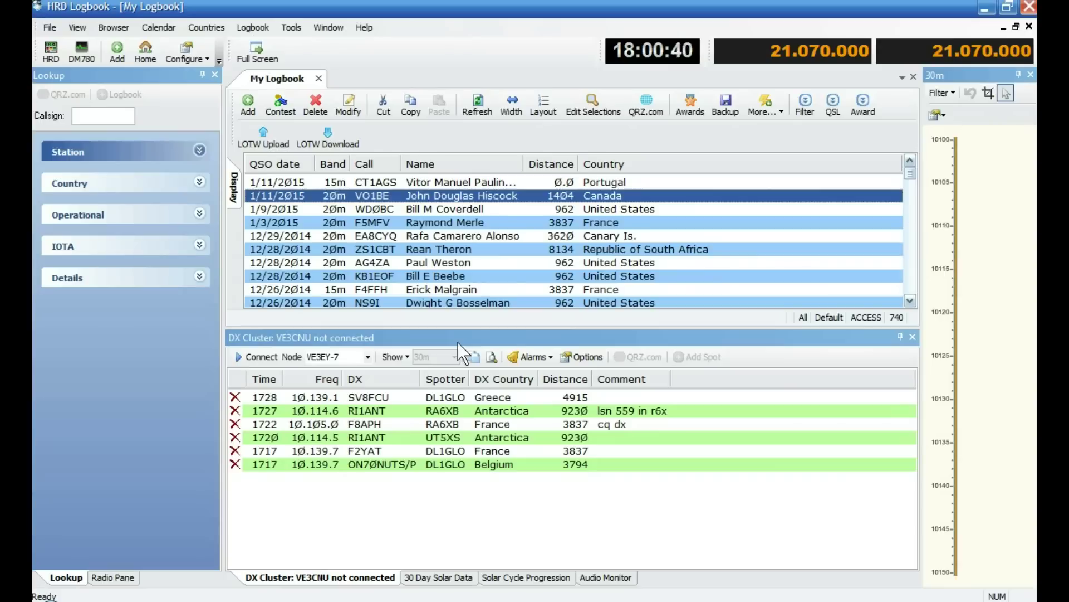
double_click(478, 181)
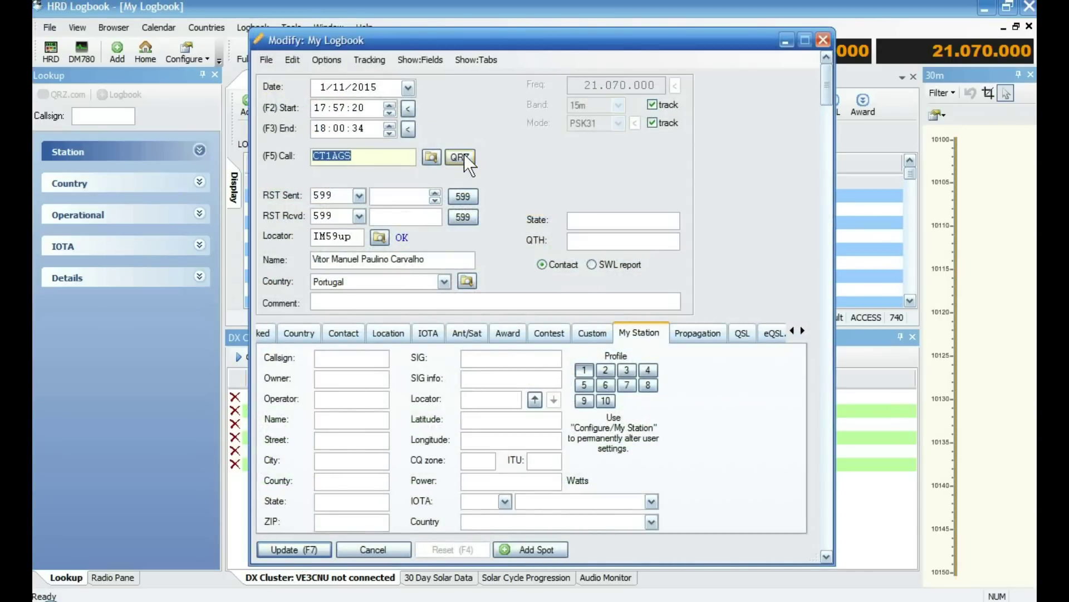
click(463, 155)
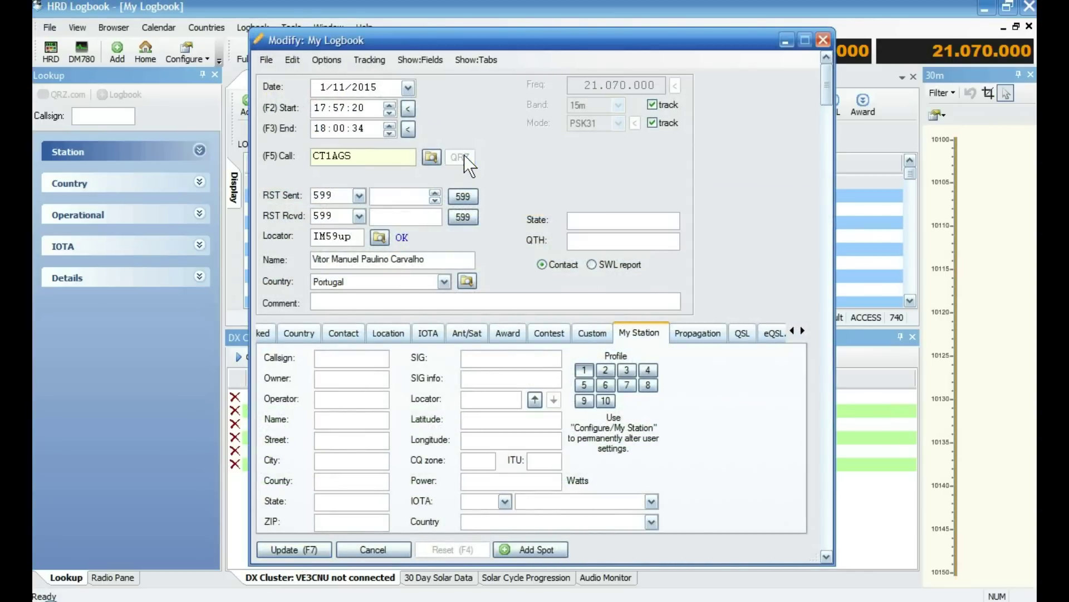
click(497, 320)
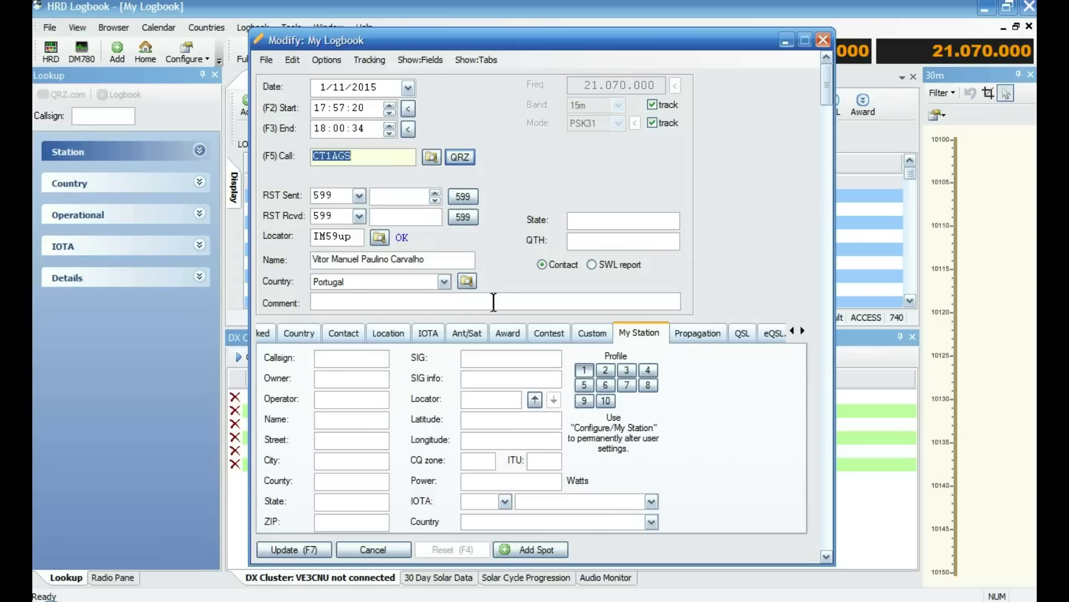
click(584, 370)
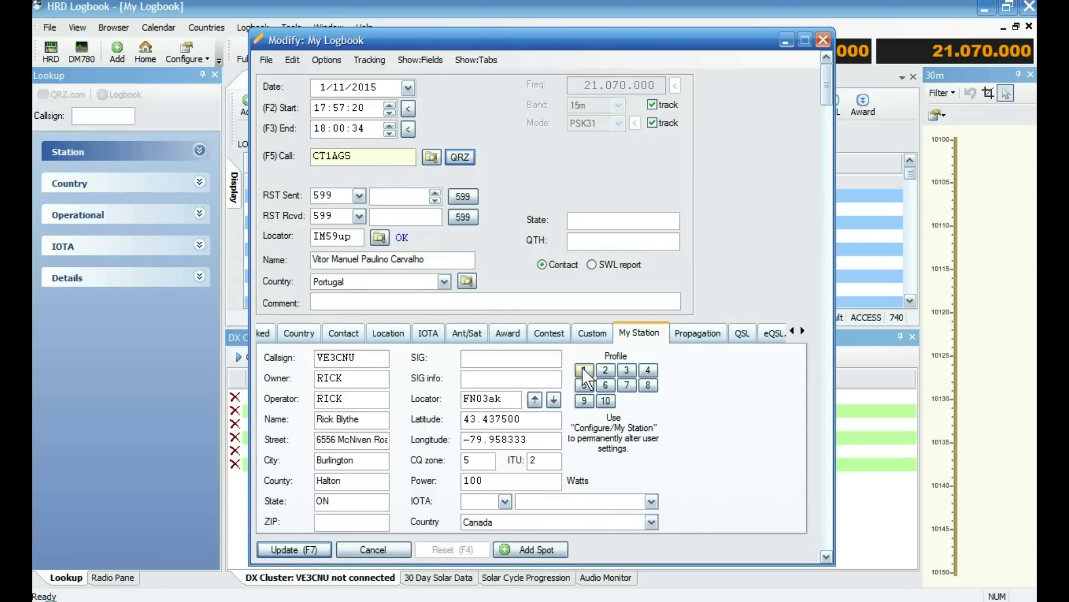
click(284, 549)
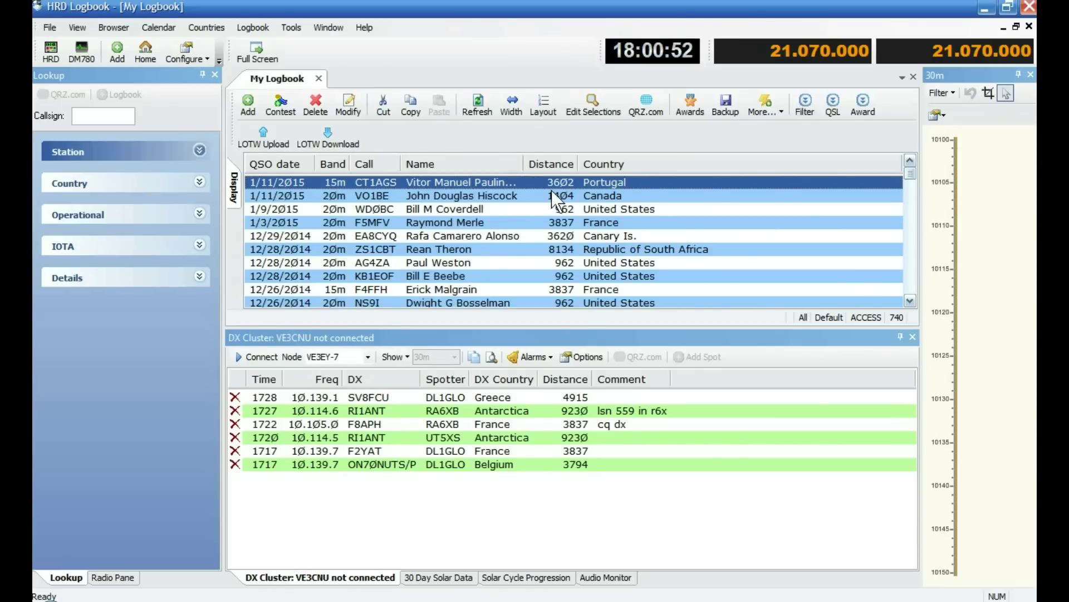
click(512, 105)
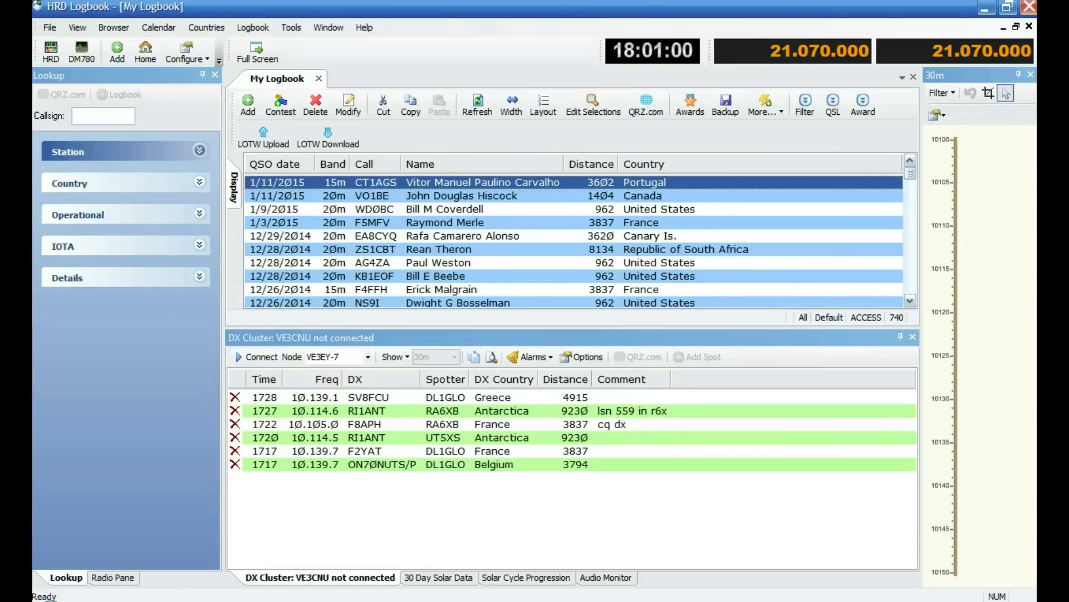
click(578, 586)
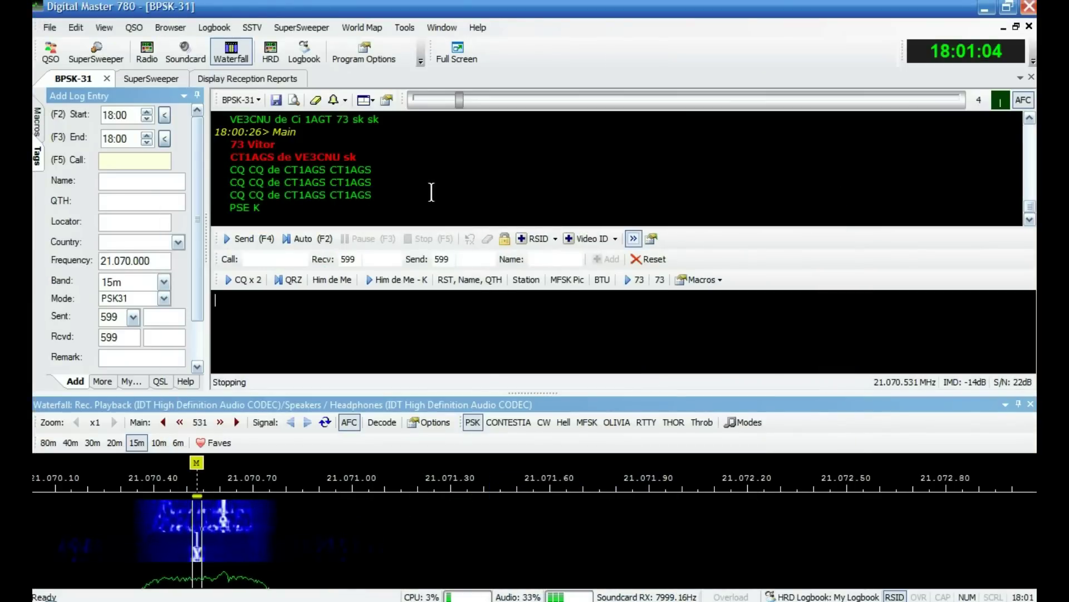
- Refresh the PSK Reporter map and inspect the European reception report markers
click(150, 79)
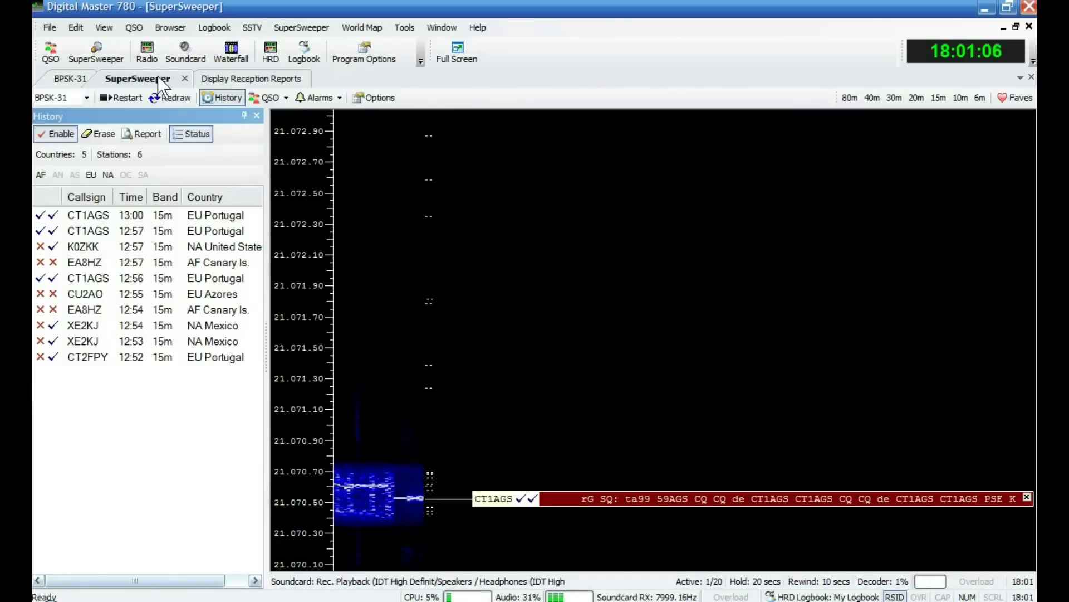
click(218, 78)
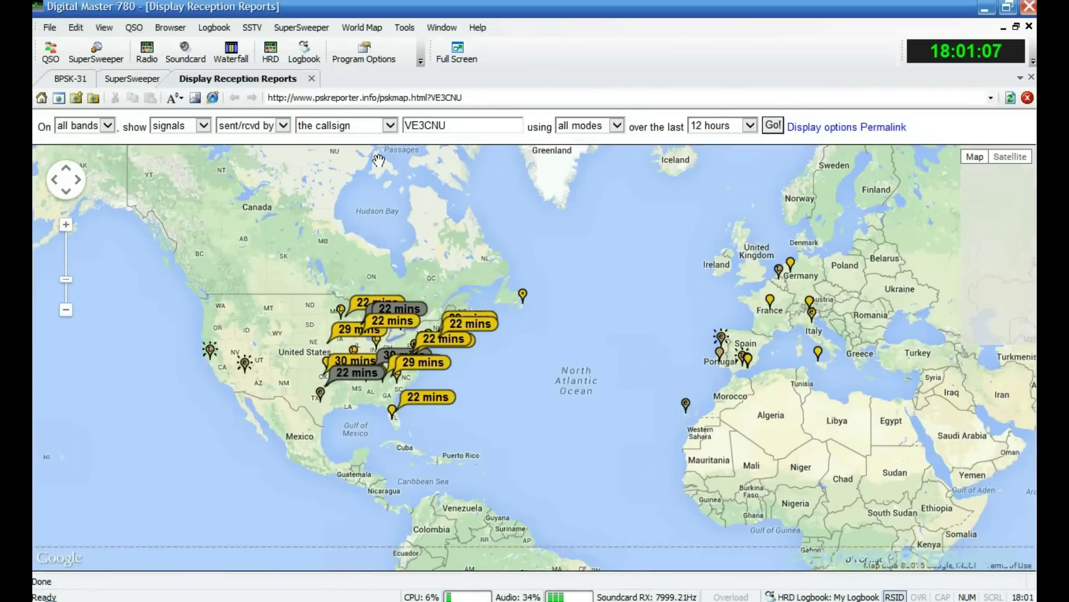
click(773, 125)
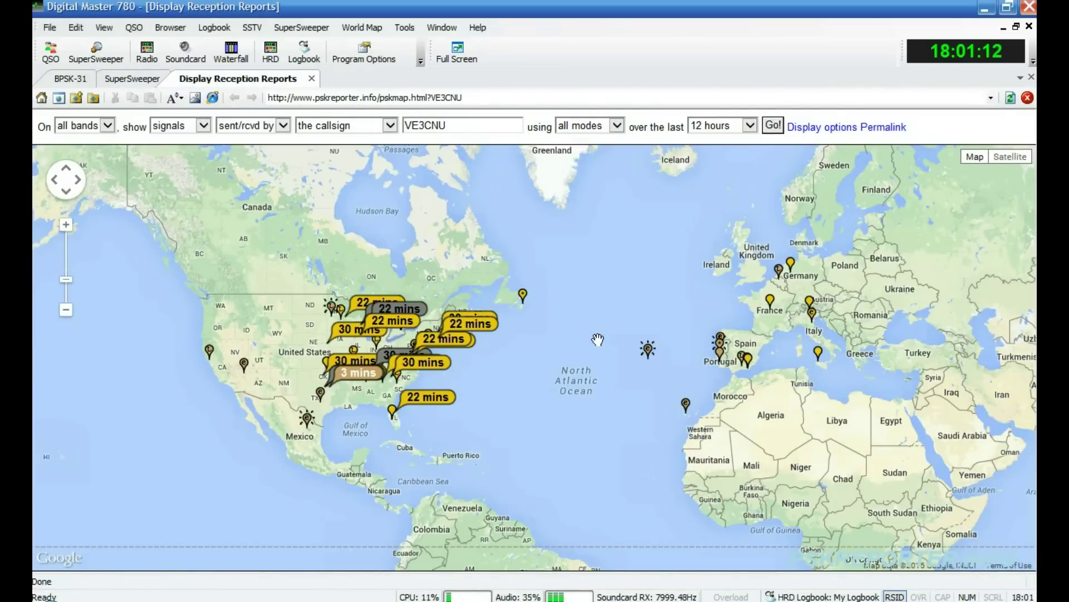
mouse_move(723, 359)
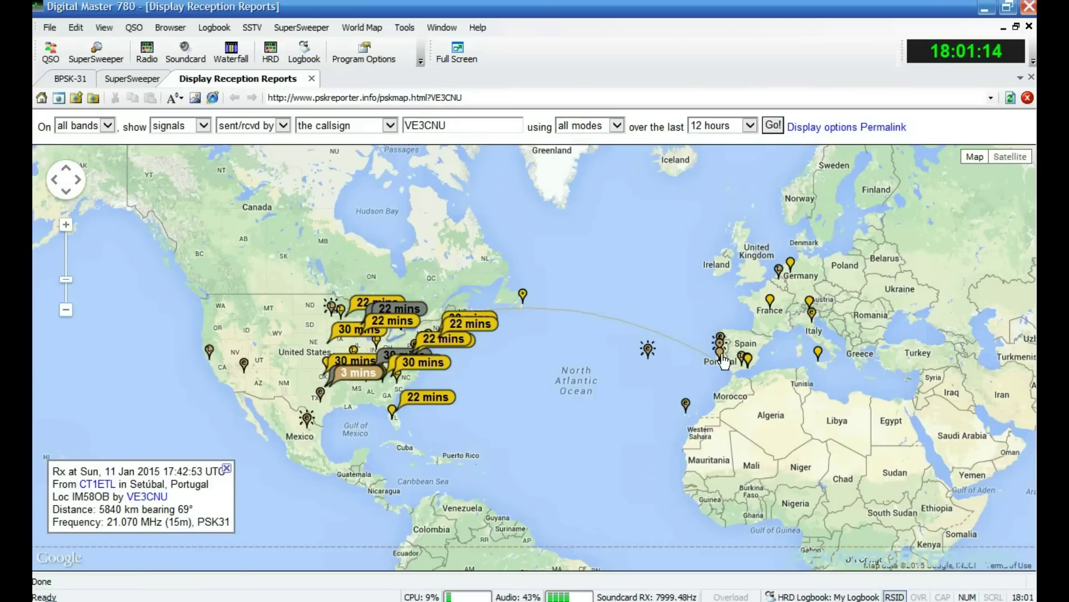
mouse_move(721, 337)
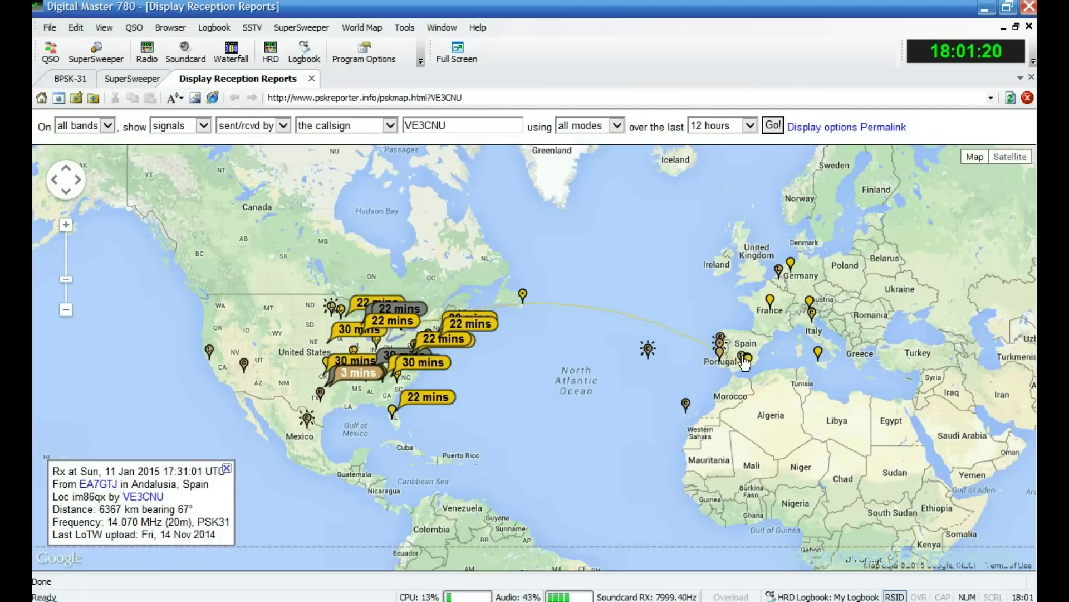
mouse_move(687, 407)
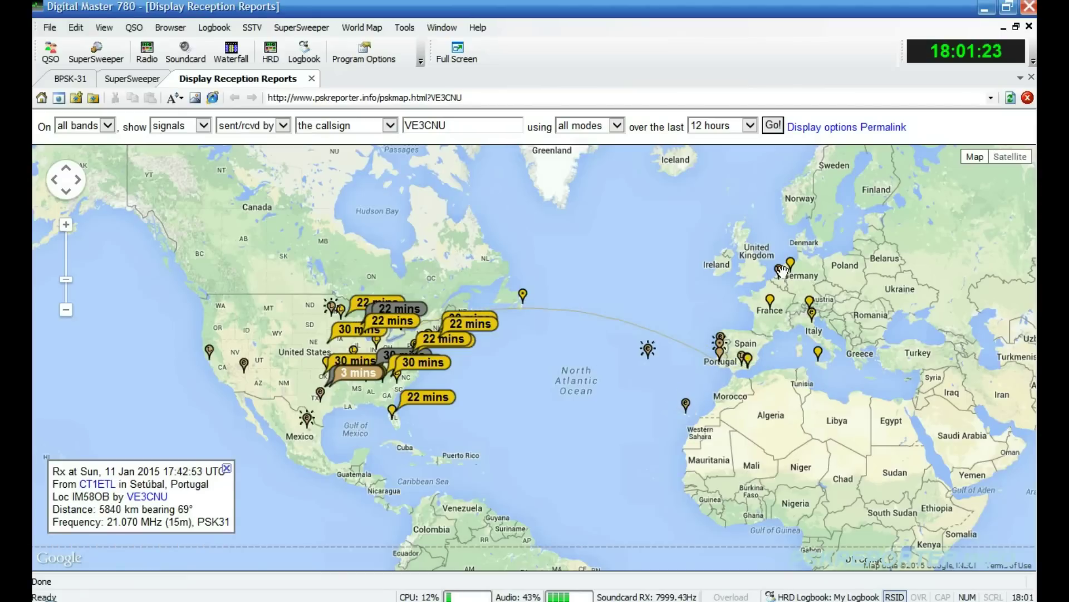
mouse_move(779, 271)
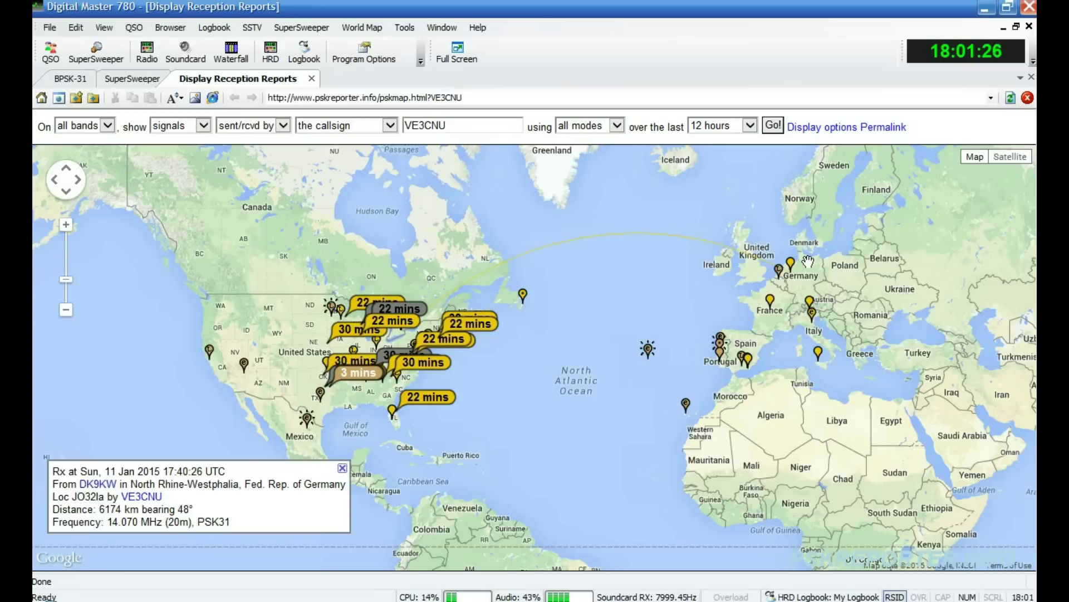
mouse_move(819, 358)
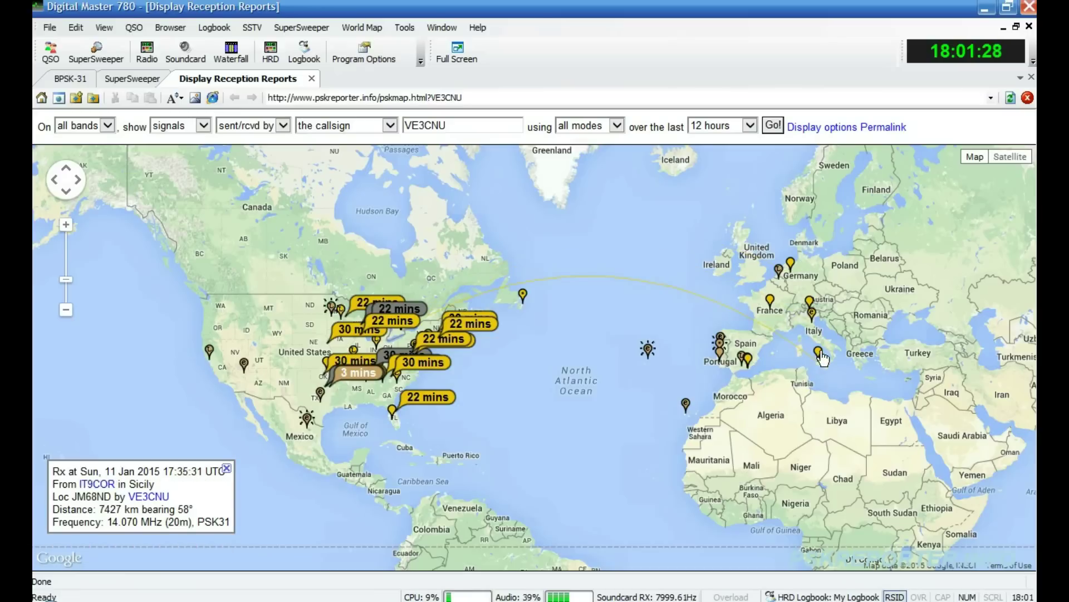
click(138, 80)
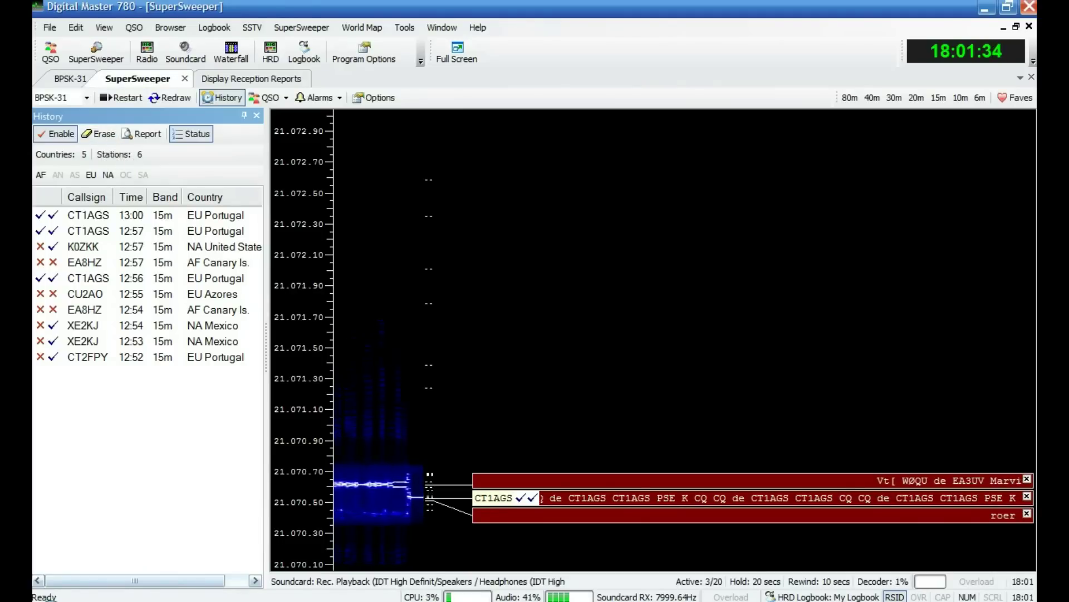
- Set the PowerSDR receive filter to 2.9 kHz and erase the SuperSweeper station history
key(alt+Tab)
click(964, 468)
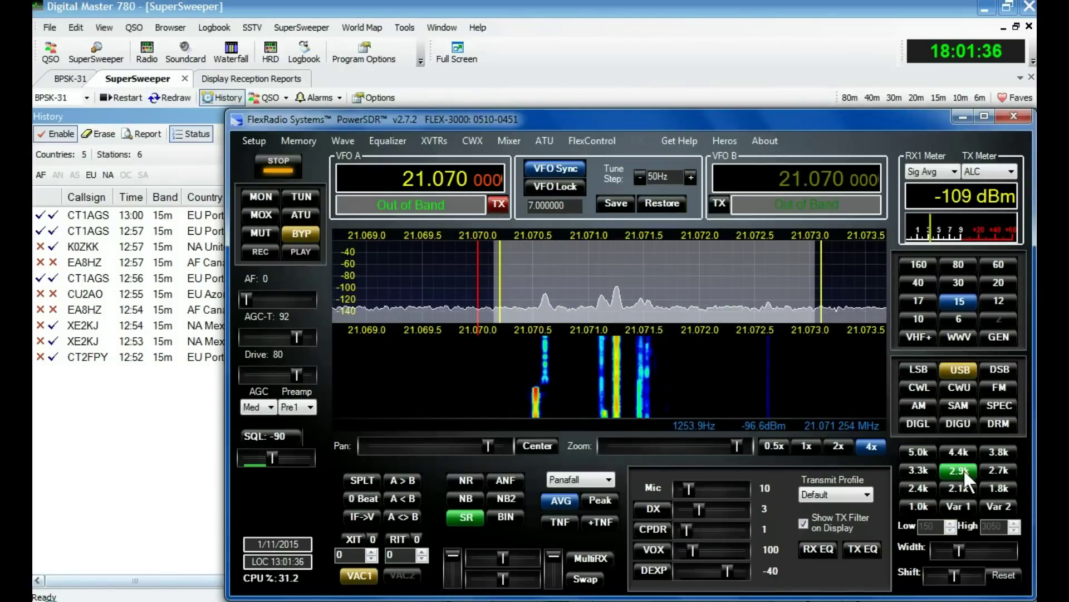
click(158, 421)
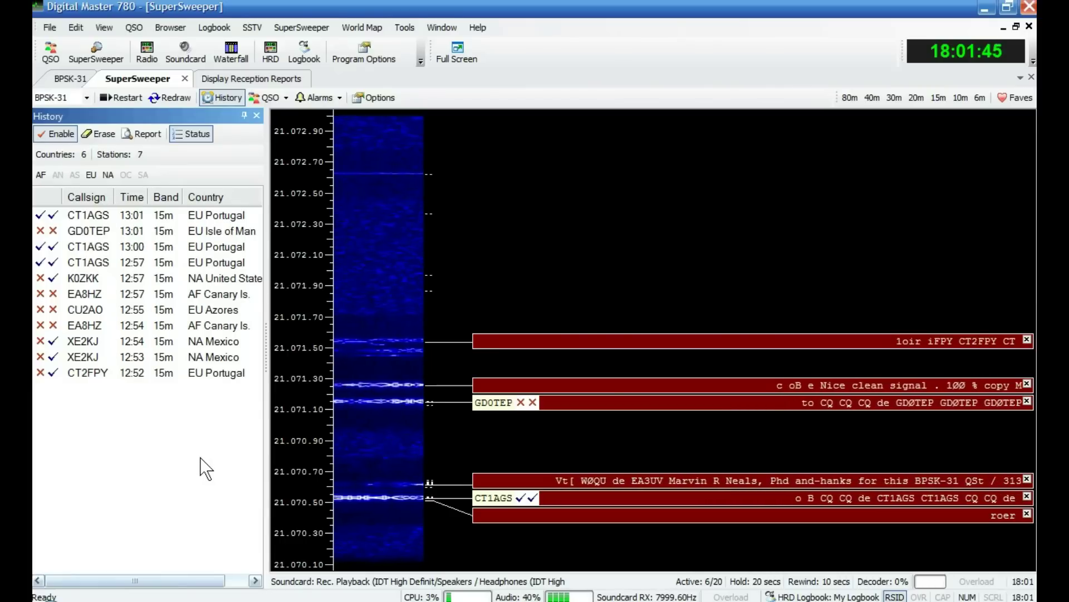
click(98, 132)
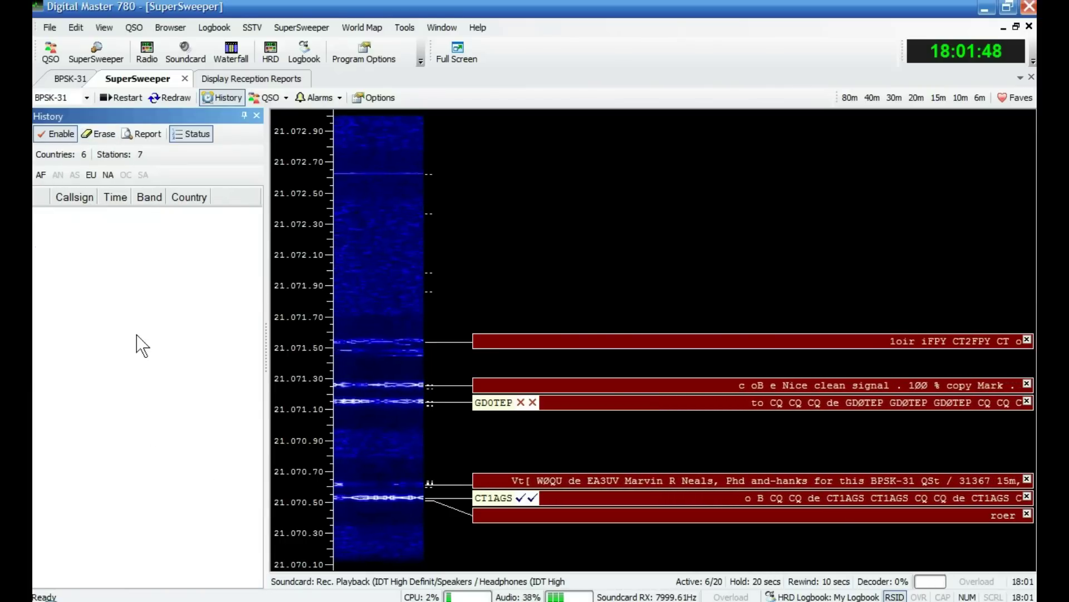